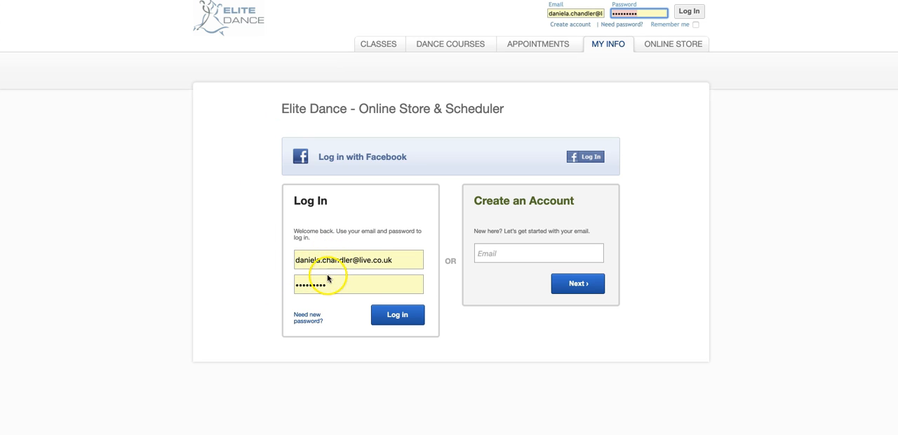
Sign in to the Elite Dance client account with the welcome-email credentials
{"action": "left_click", "coordinate": [400, 320]}
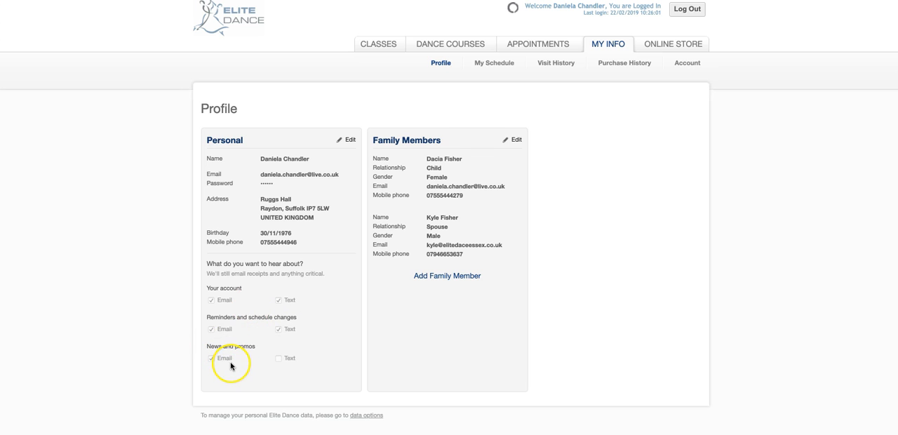
{"action": "scroll", "coordinate": [230, 365], "scroll_direction": "down", "scroll_amount": 1}
{"action": "scroll", "coordinate": [231, 365], "scroll_direction": "up", "scroll_amount": 1}
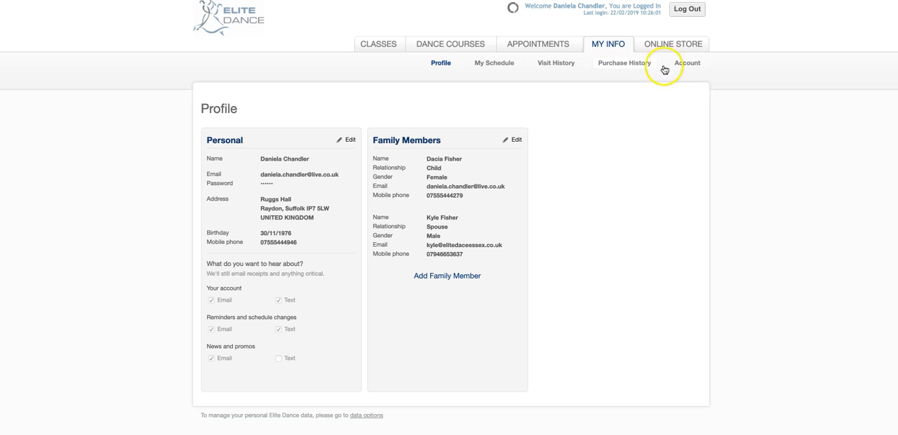
Show the Account Balance page with pricing options and the £10.00 credit
{"action": "left_click", "coordinate": [686, 67]}
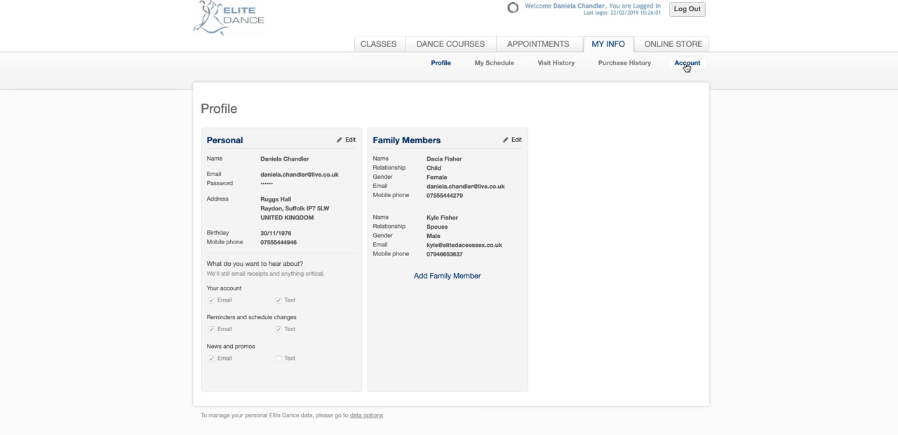